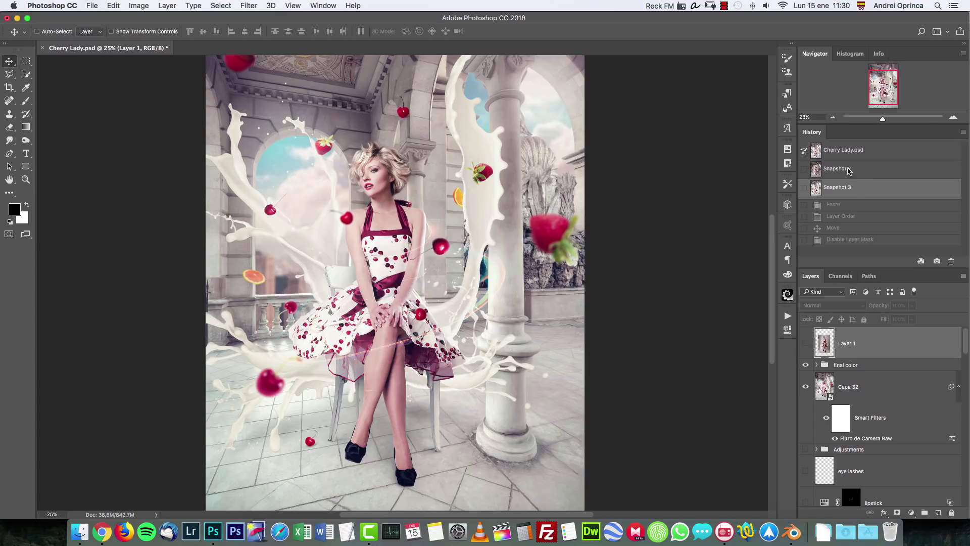
# Compare the Snapshot 2 background, with the Layer 1 photo hidden and shown, against Snapshot 3, and view Layer 1 in isolation.
pyautogui.click(845, 169)
pyautogui.click(807, 345)
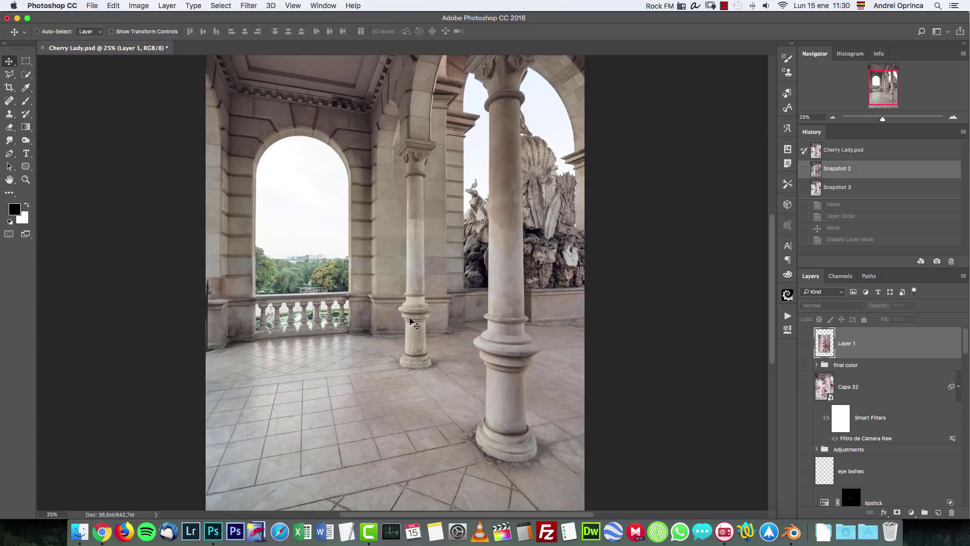
pyautogui.click(807, 344)
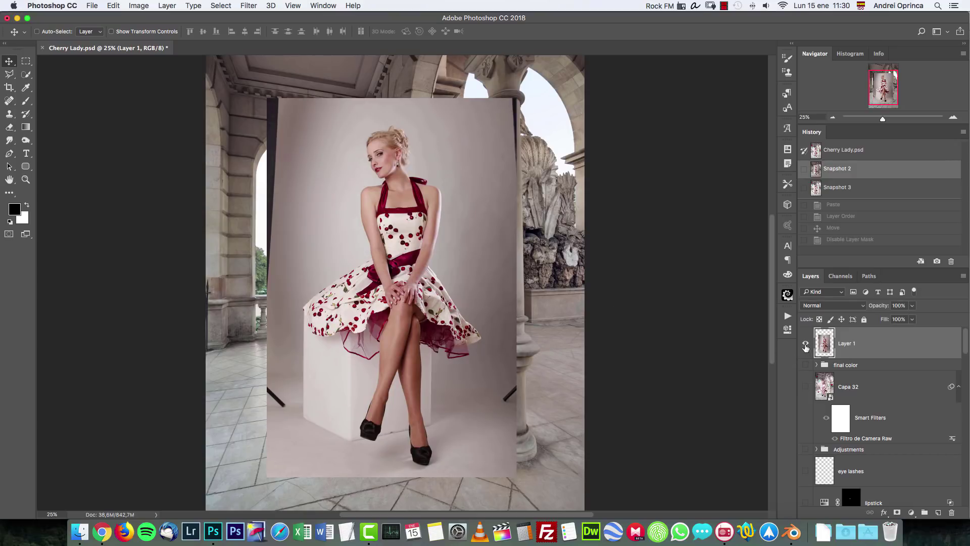
pyautogui.click(842, 192)
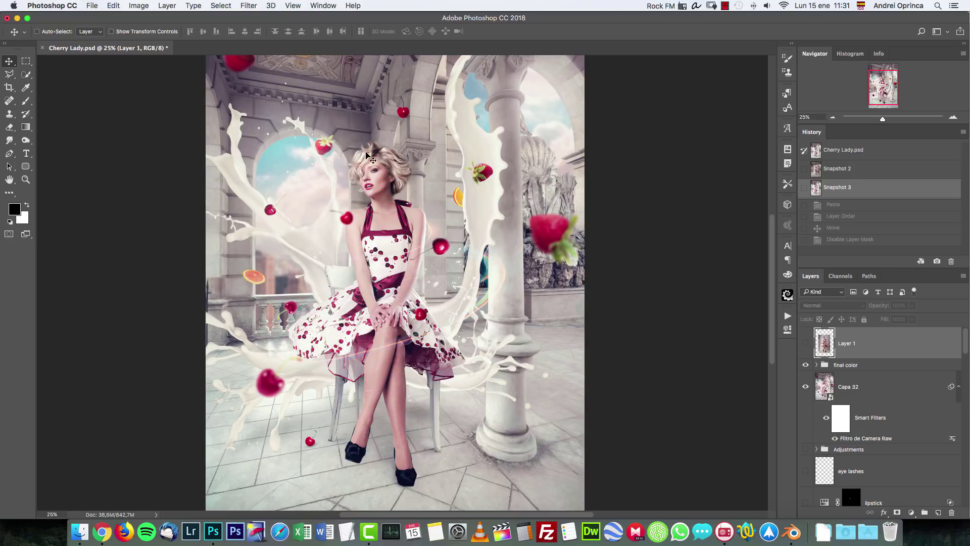
pyautogui.keyDown('alt'); pyautogui.click(805, 344); pyautogui.keyUp('alt')
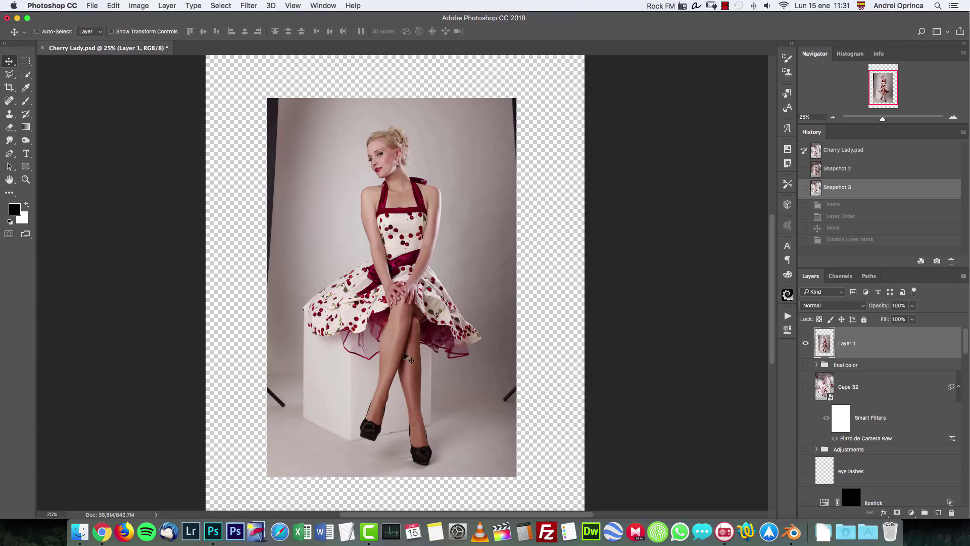
pyautogui.keyDown('alt'); pyautogui.click(807, 343); pyautogui.keyUp('alt')
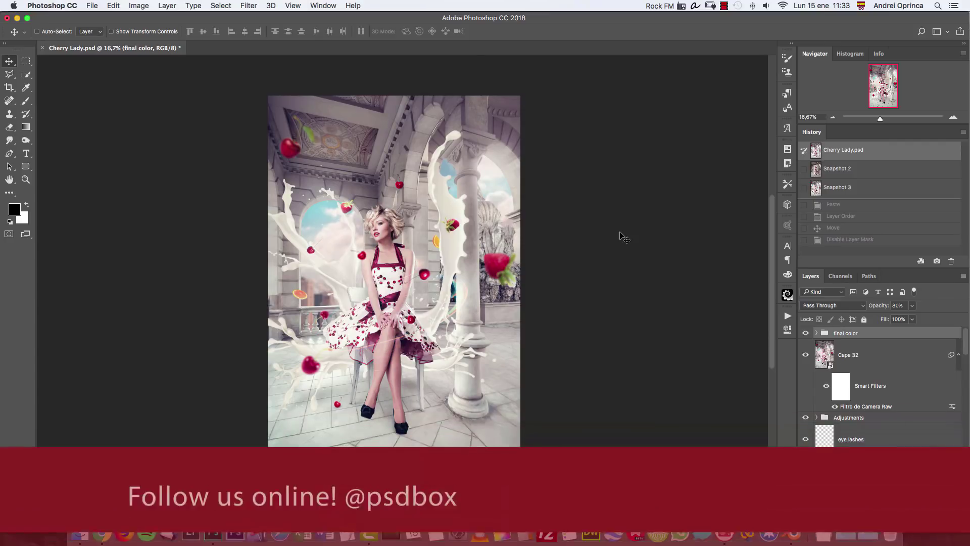
# Open the stock image andrei-oprinca-329884.jpg from the Stock folder.
pyautogui.press('super+o')
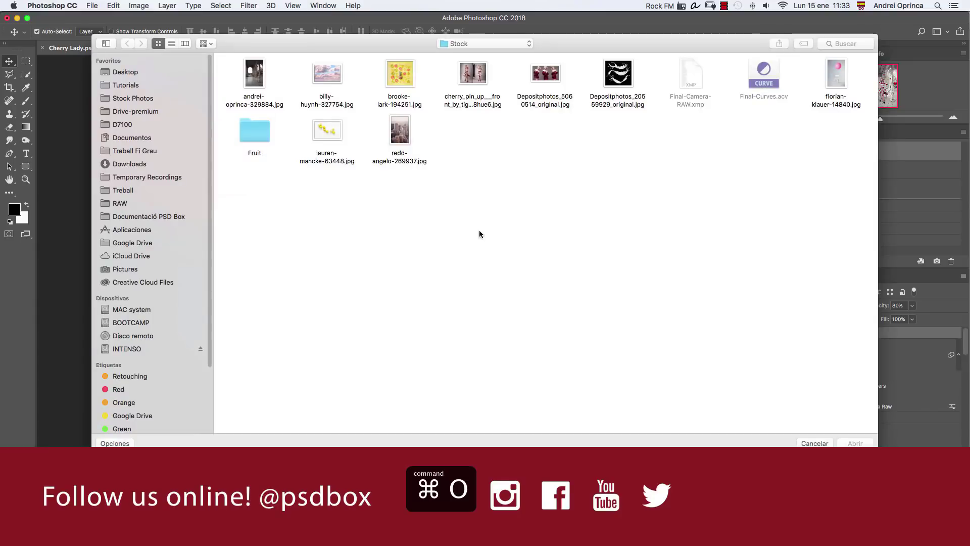
pyautogui.click(269, 99)
pyautogui.click(853, 443)
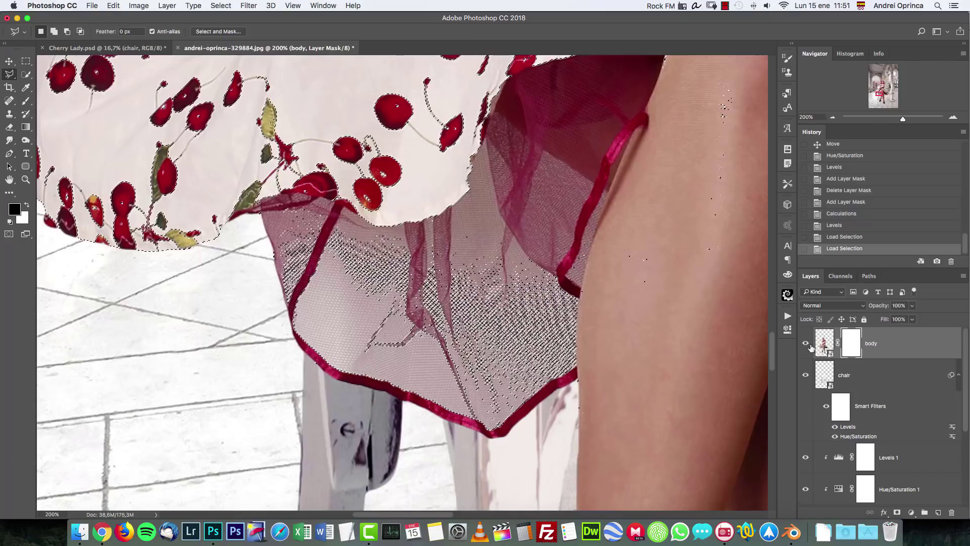
# Set up a soft round Brush, 30 px with 10% hardness, for masking the tulle on the body layer's mask.
pyautogui.scroll(-10, 368, 275)
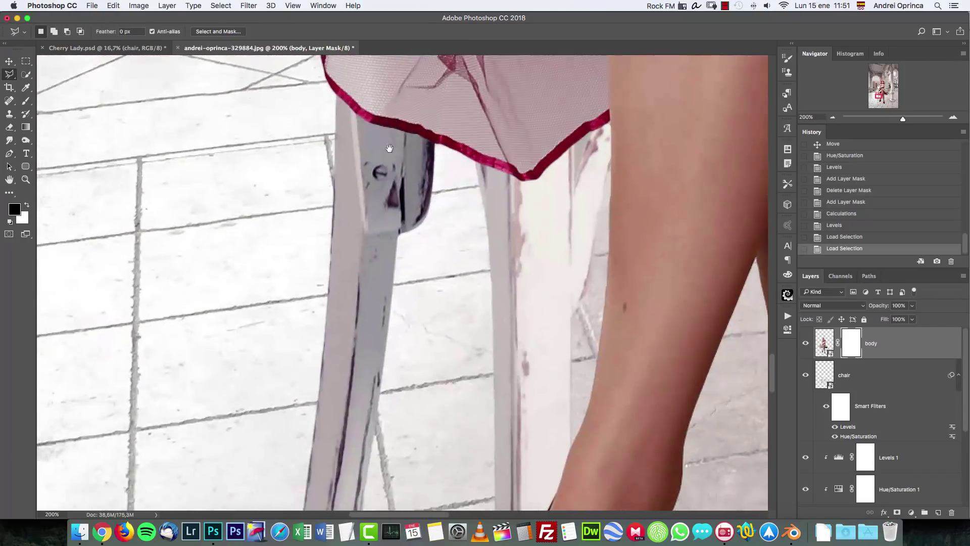
pyautogui.scroll(8, 455, 232)
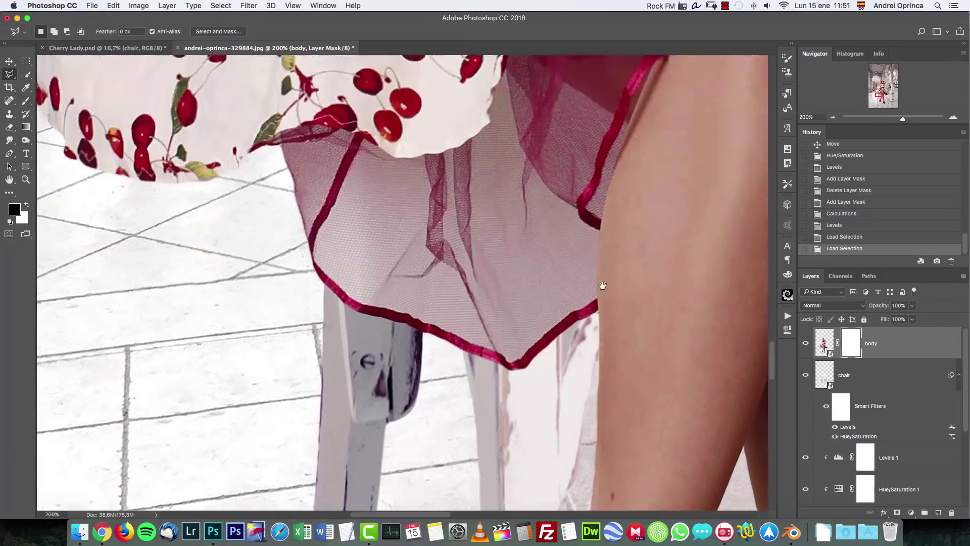
pyautogui.press('super+plus')
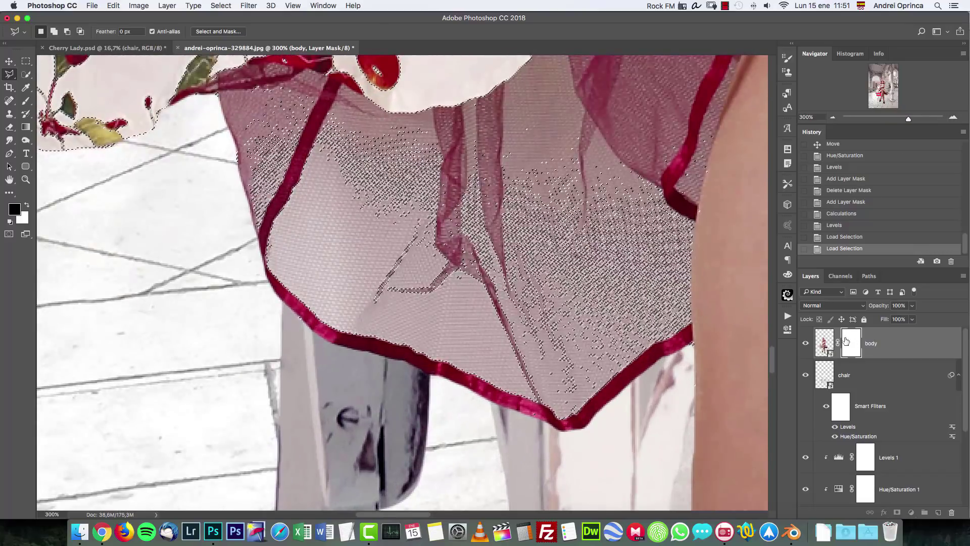
pyautogui.moveTo(570, 281); pyautogui.dragTo(513, 356)
pyautogui.press('b')
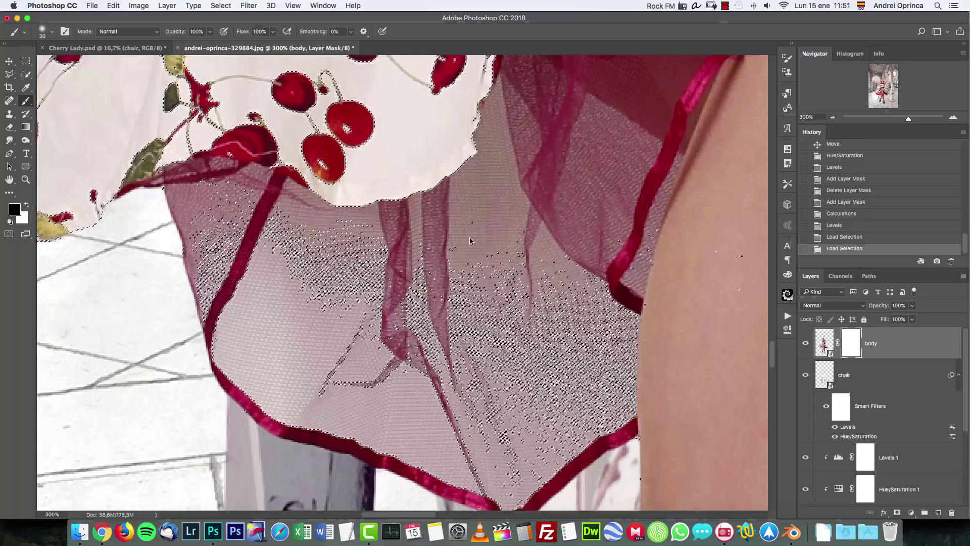
pyautogui.rightClick(470, 243)
pyautogui.moveTo(533, 275); pyautogui.dragTo(538, 275)
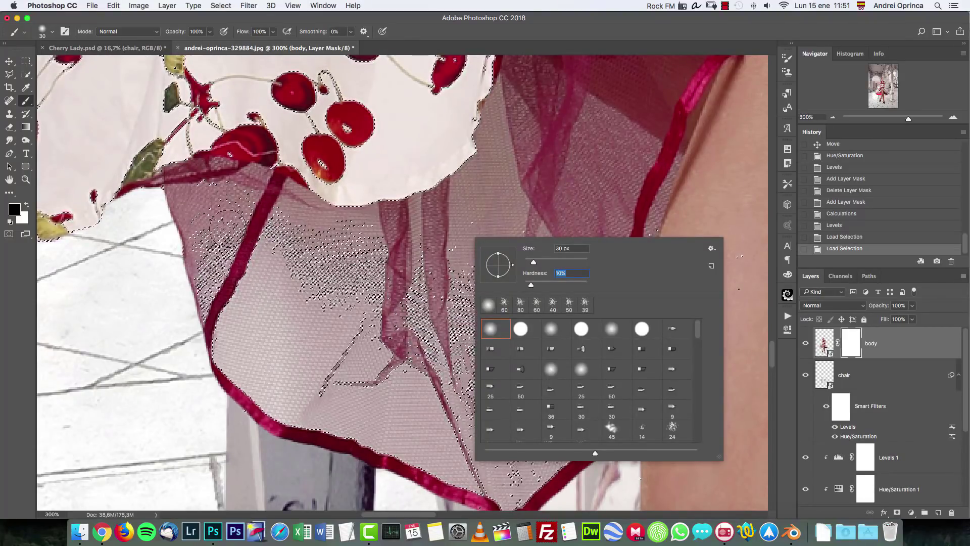
pyautogui.click(212, 258)
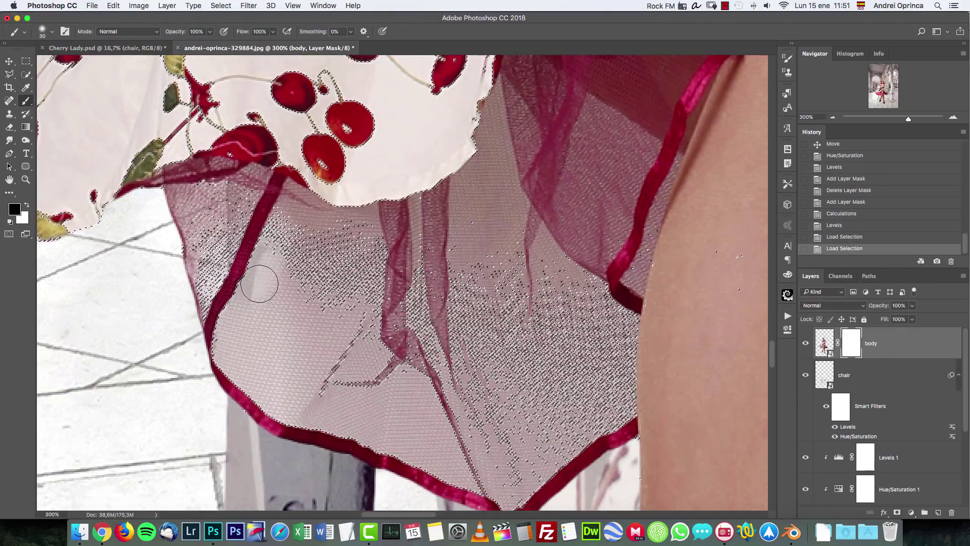
# Paint black on the body layer's mask within the selected tulle so the chair shows through, with the selection edges hidden.
pyautogui.moveTo(259, 283)
pyautogui.mouseDown()
pyautogui.moveTo(281, 277)
pyautogui.moveTo(275, 403)
pyautogui.moveTo(310, 351)
pyautogui.moveTo(476, 180)
pyautogui.moveTo(566, 384)
pyautogui.moveTo(597, 314)
pyautogui.mouseUp()
pyautogui.moveTo(530, 304)
pyautogui.mouseDown()
pyautogui.moveTo(606, 429)
pyautogui.moveTo(503, 391)
pyautogui.mouseUp()
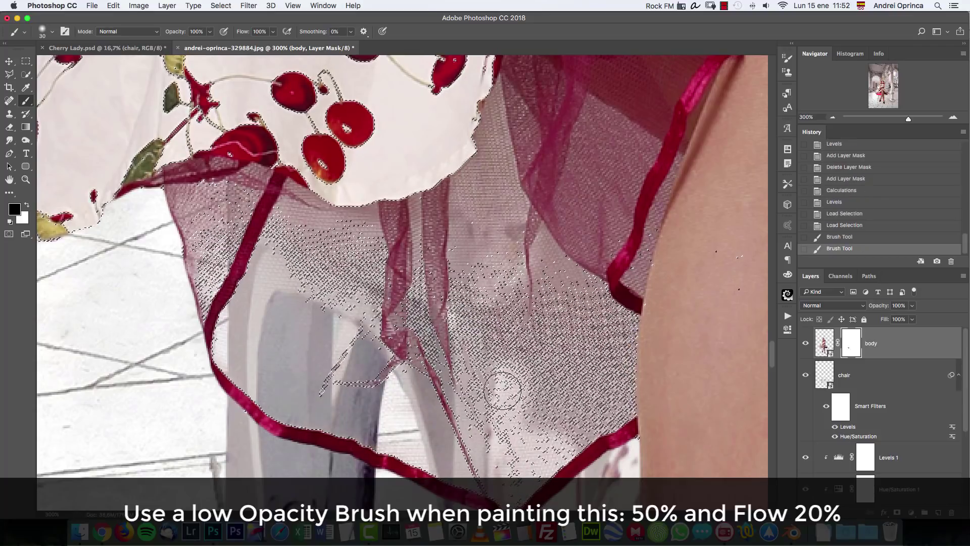
pyautogui.moveTo(509, 355); pyautogui.dragTo(431, 326)
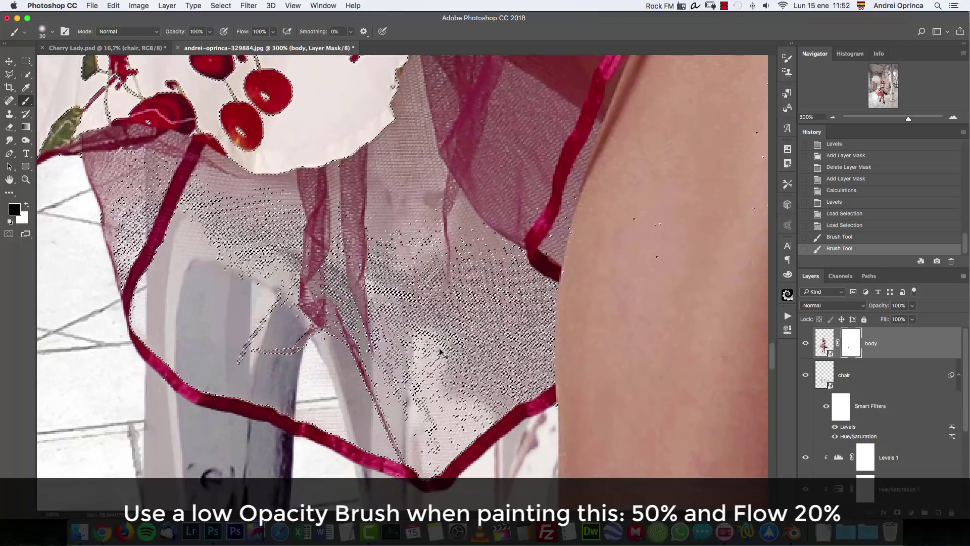
pyautogui.hotkey('ctrl', 'h')
pyautogui.moveTo(463, 303)
pyautogui.mouseDown()
pyautogui.moveTo(474, 351)
pyautogui.moveTo(520, 375)
pyautogui.moveTo(460, 416)
pyautogui.moveTo(418, 369)
pyautogui.moveTo(422, 457)
pyautogui.moveTo(526, 314)
pyautogui.moveTo(551, 349)
pyautogui.moveTo(404, 192)
pyautogui.moveTo(463, 187)
pyautogui.moveTo(434, 217)
pyautogui.moveTo(480, 303)
pyautogui.moveTo(379, 270)
pyautogui.moveTo(281, 282)
pyautogui.mouseUp()
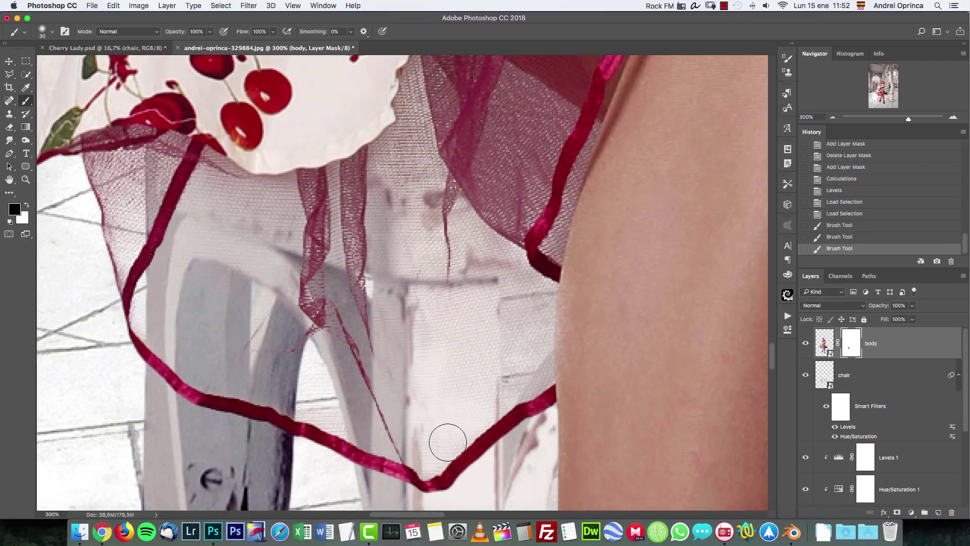
pyautogui.moveTo(162, 175)
pyautogui.mouseDown()
pyautogui.moveTo(151, 171)
pyautogui.moveTo(121, 202)
pyautogui.moveTo(111, 187)
pyautogui.mouseUp()
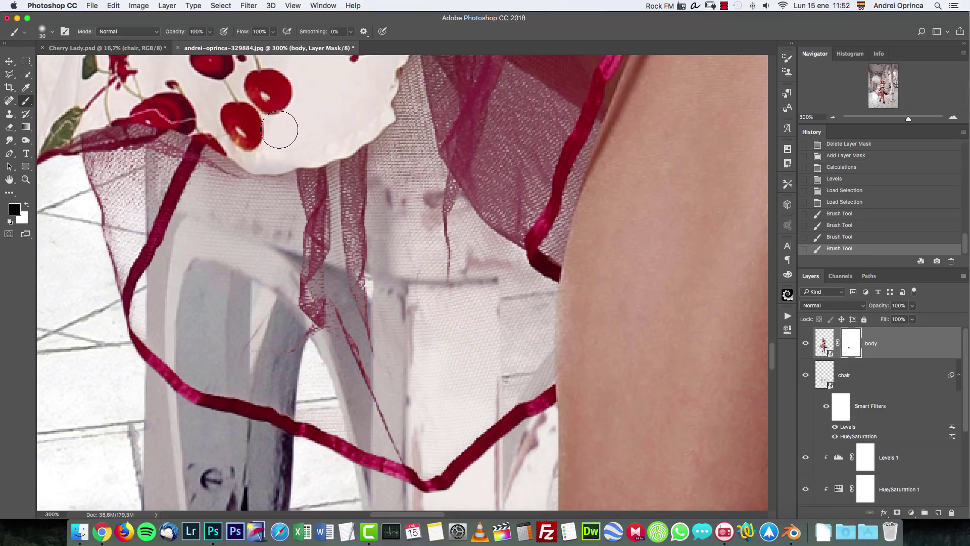
# Paint along the dress hem above the tulle on the body mask with a much smaller white brush, and clear the selection.
pyautogui.press('x')
pyautogui.press('Tab')
pyautogui.press('Tab')
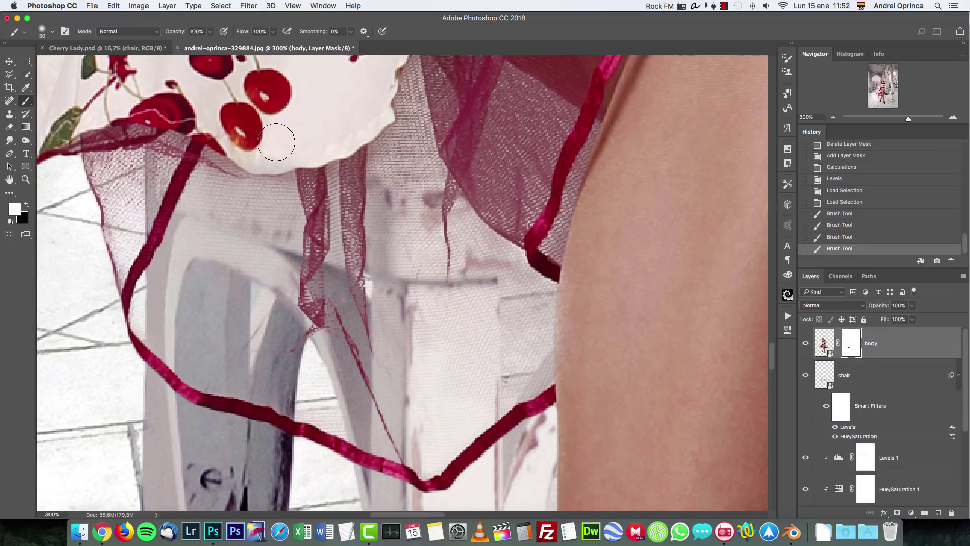
pyautogui.press('[')
pyautogui.press('[')
pyautogui.press('[')
pyautogui.press('[')
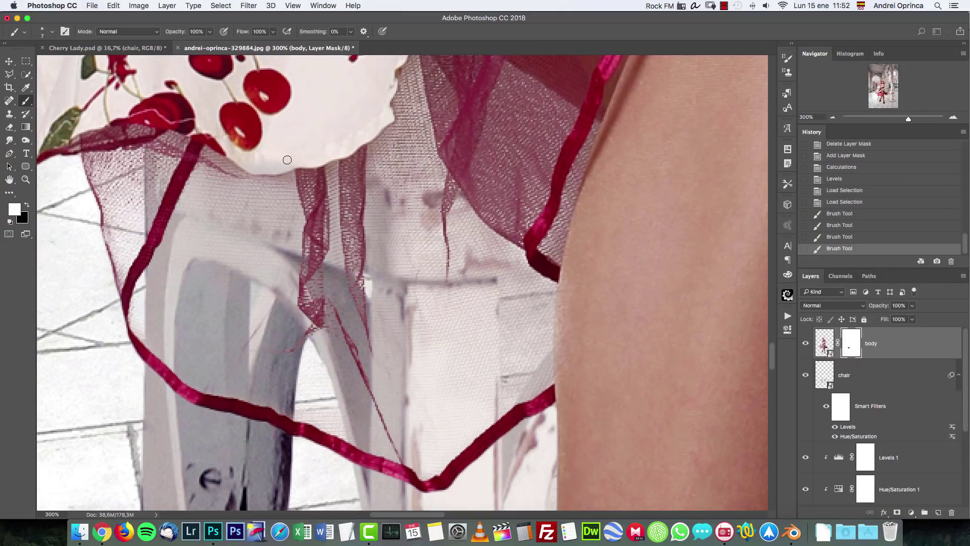
pyautogui.press(']')
pyautogui.moveTo(287, 159); pyautogui.dragTo(246, 158)
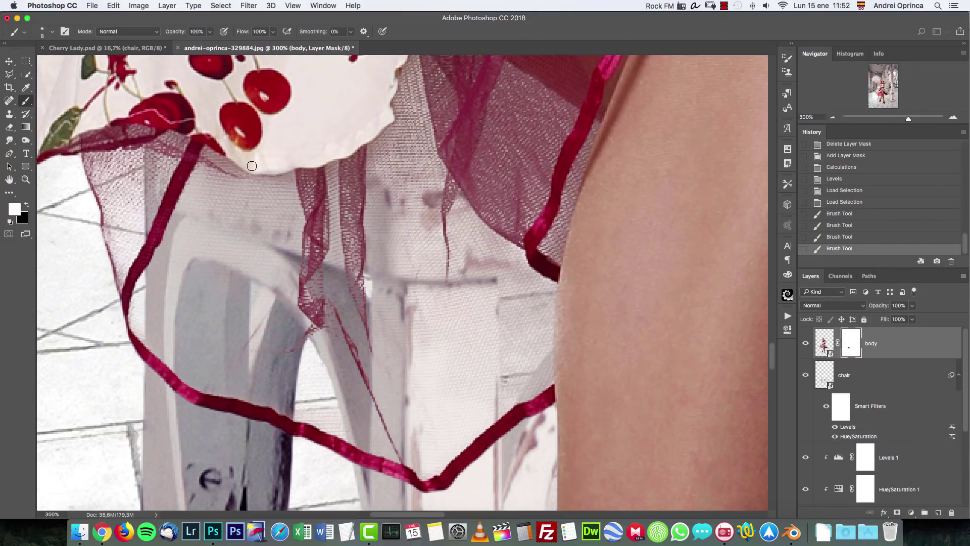
pyautogui.click(274, 168)
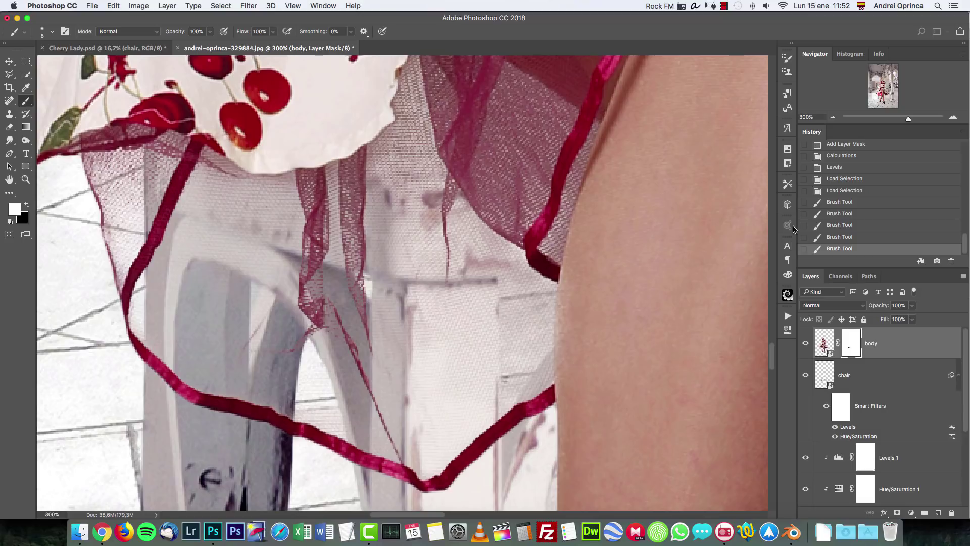
pyautogui.press('super+h')
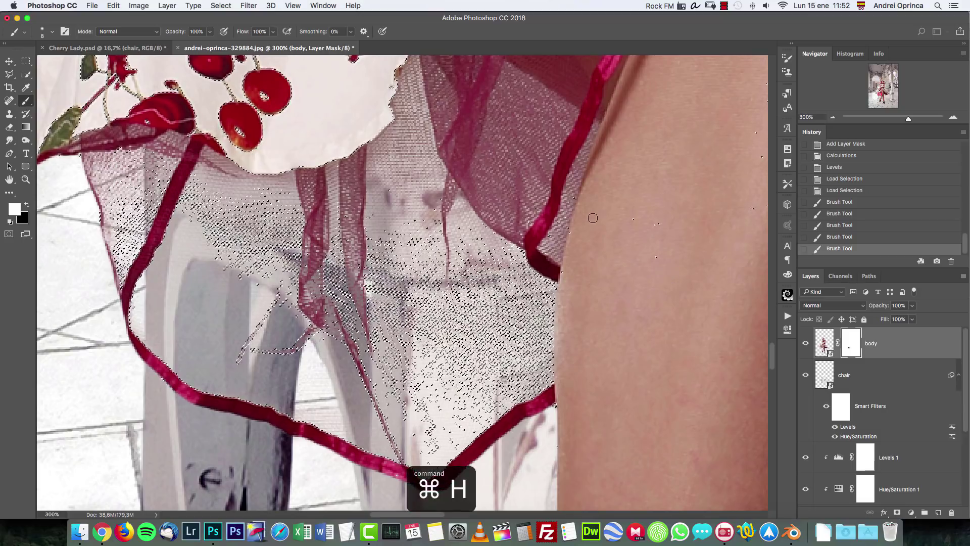
pyautogui.press('super+d')
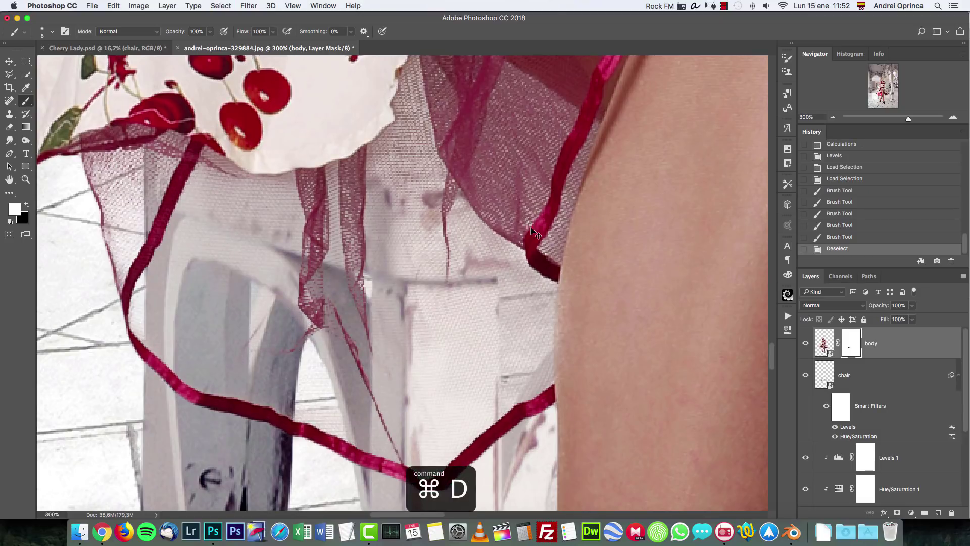
# Lower the density of the body layer's mask to 76% and inspect the tulle over the chair.
pyautogui.press('super+1')
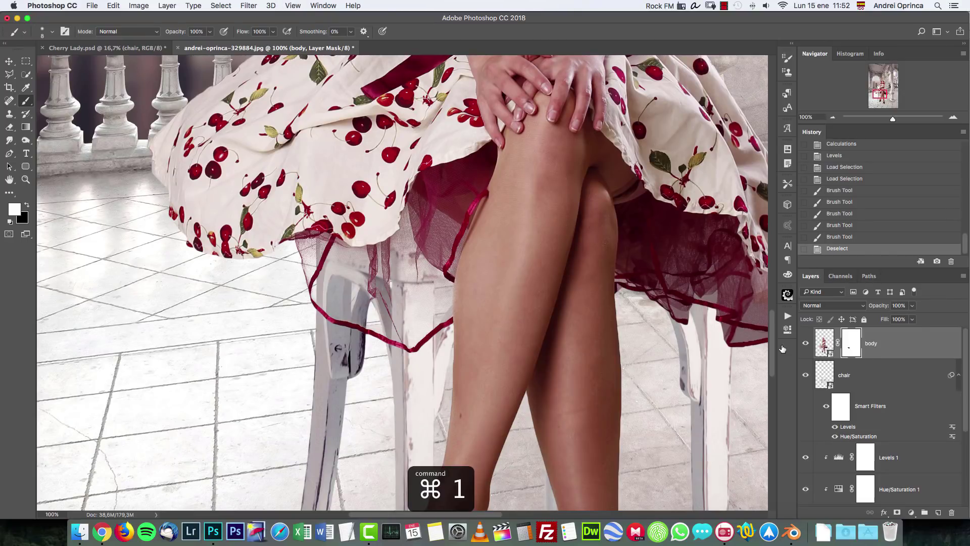
pyautogui.moveTo(586, 210); pyautogui.dragTo(524, 226)
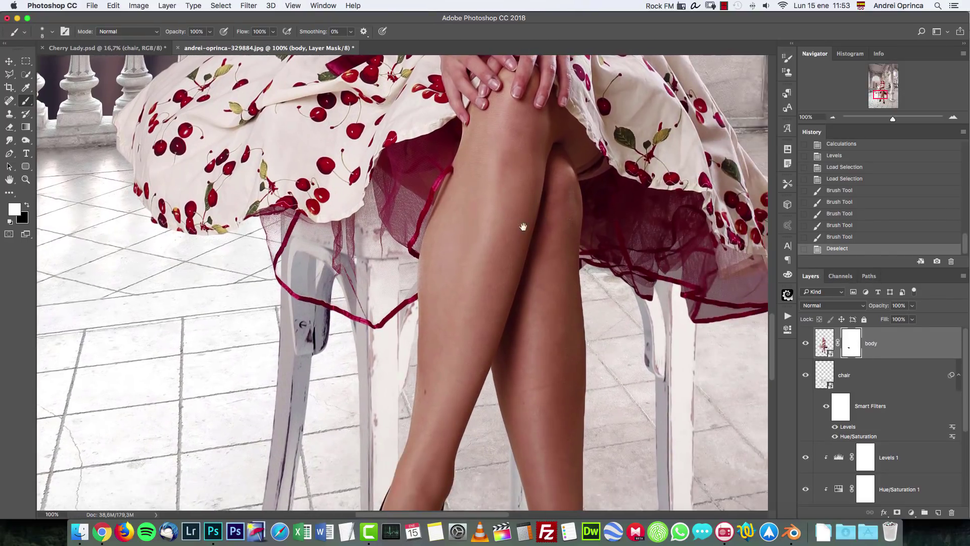
pyautogui.hscroll(3, 523, 226)
pyautogui.doubleClick(909, 341)
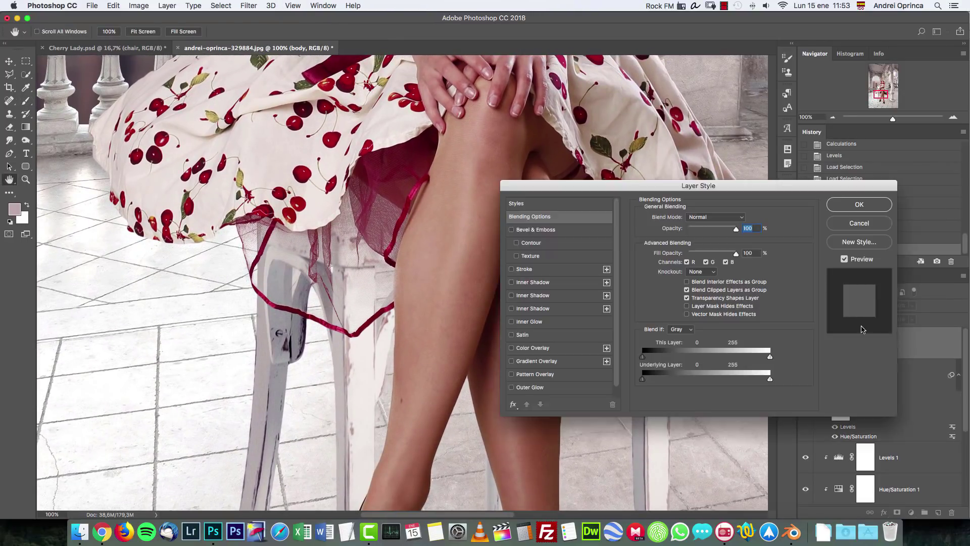
pyautogui.press('Escape')
pyautogui.doubleClick(849, 341)
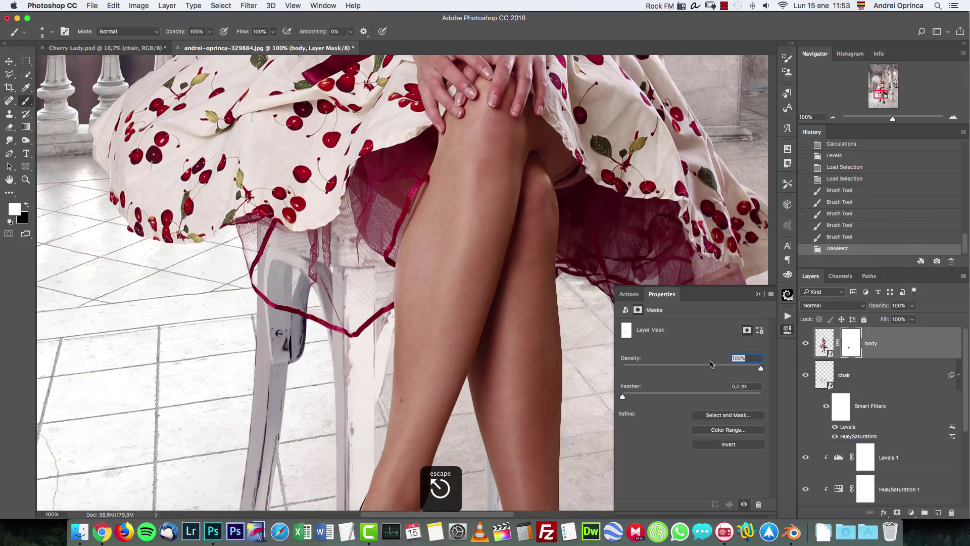
pyautogui.moveTo(759, 369); pyautogui.dragTo(730, 367)
pyautogui.press('super+1')
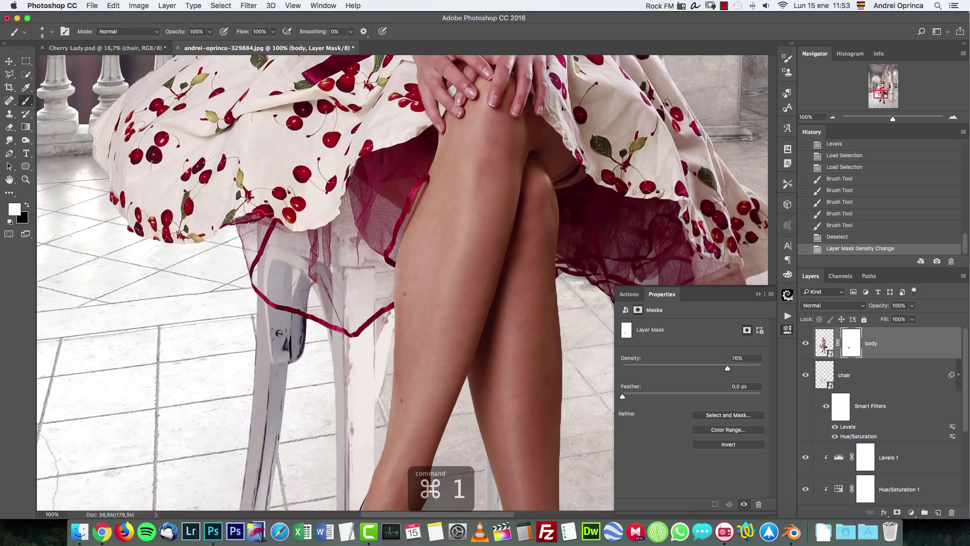
pyautogui.click(953, 118)
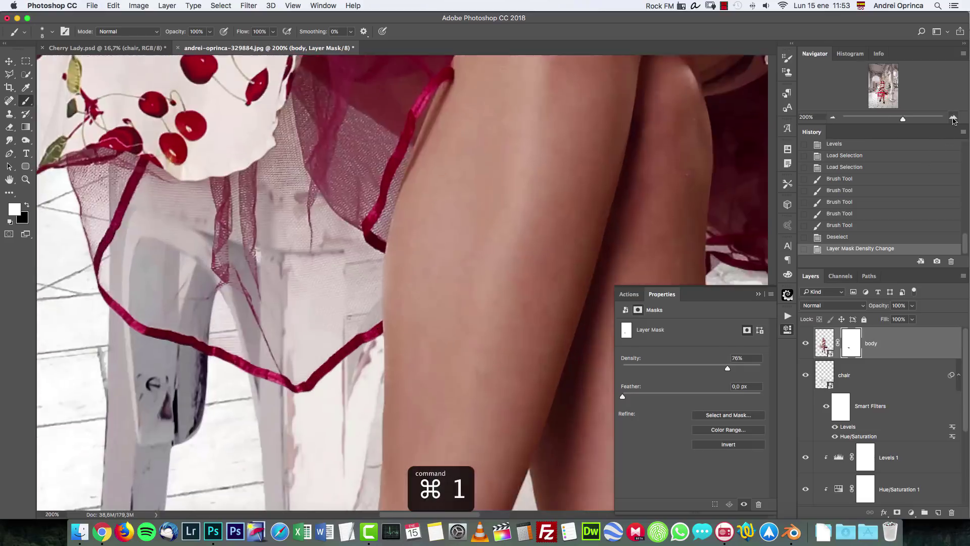
pyautogui.click(953, 117)
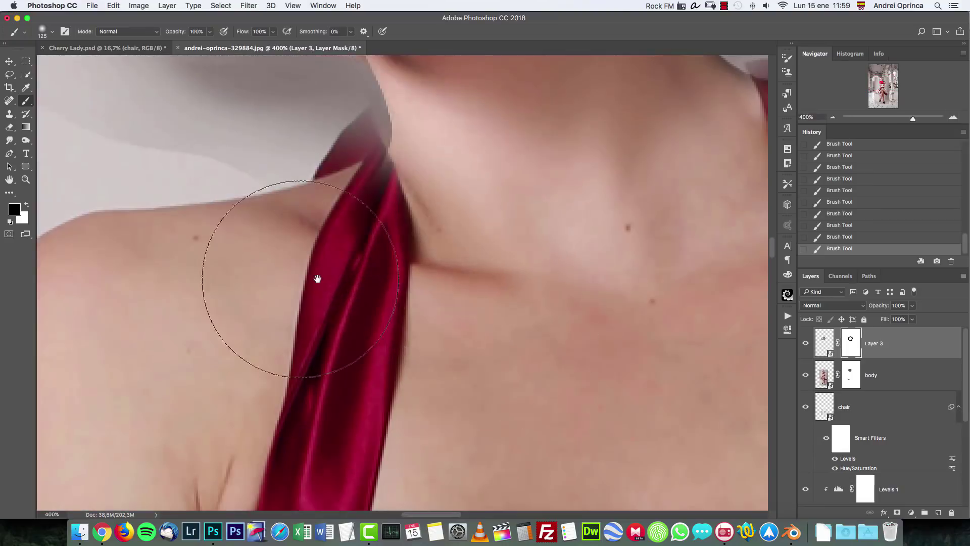
# Open the body layer's smart object, enable the layer mask on Capa 0, and save and close it.
pyautogui.scroll(-5, 317, 278)
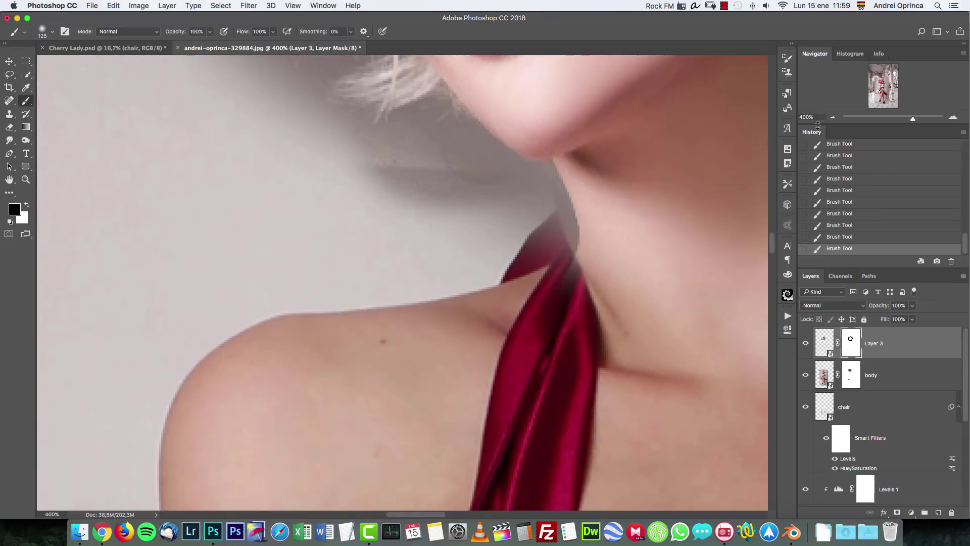
pyautogui.scroll(2, 629, 228)
pyautogui.scroll(-5, 647, 226)
pyautogui.scroll(-3, 647, 226)
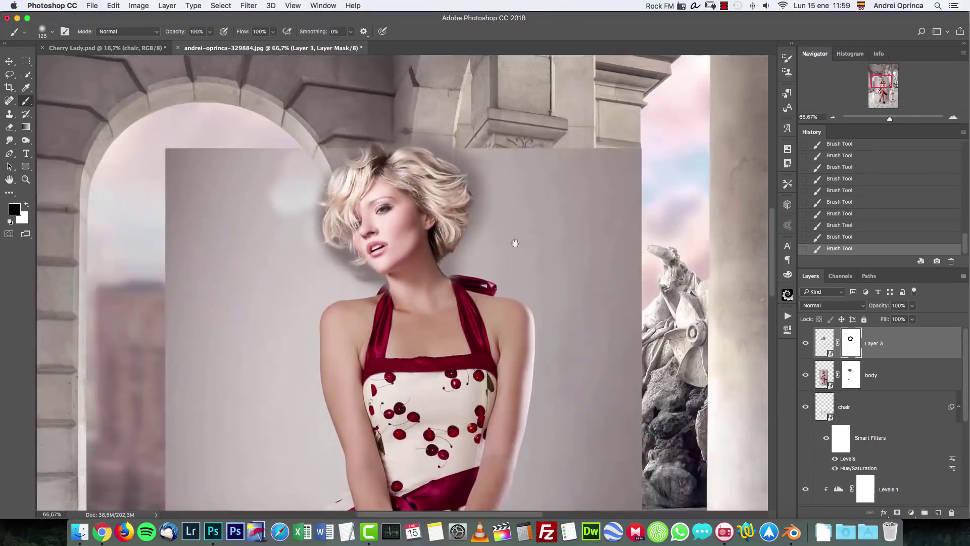
pyautogui.doubleClick(823, 375)
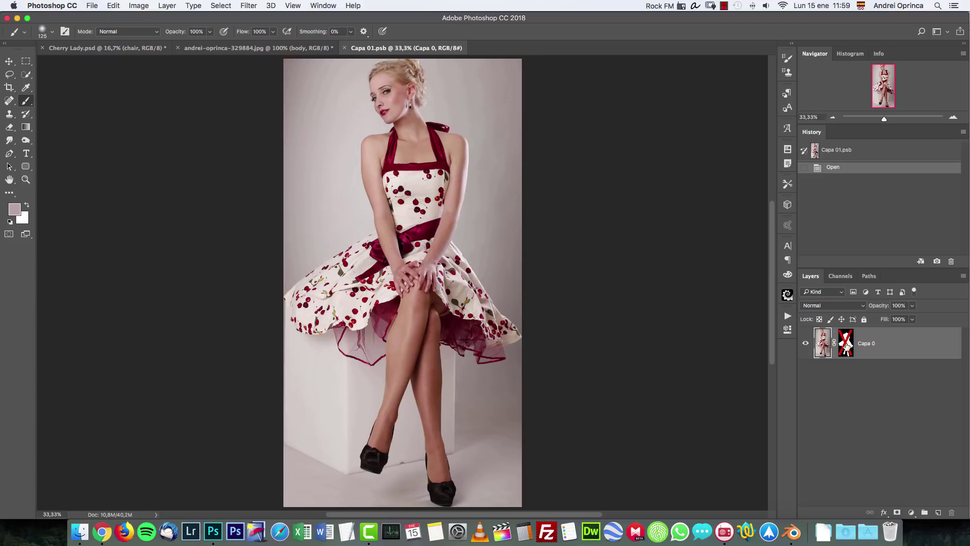
pyautogui.keyDown('shift'); pyautogui.click(847, 343); pyautogui.keyUp('shift')
pyautogui.keyDown('shift'); pyautogui.click(846, 343); pyautogui.keyUp('shift')
pyautogui.keyDown('shift'); pyautogui.click(846, 344); pyautogui.keyUp('shift')
pyautogui.press('super+s')
pyautogui.press('super+w')
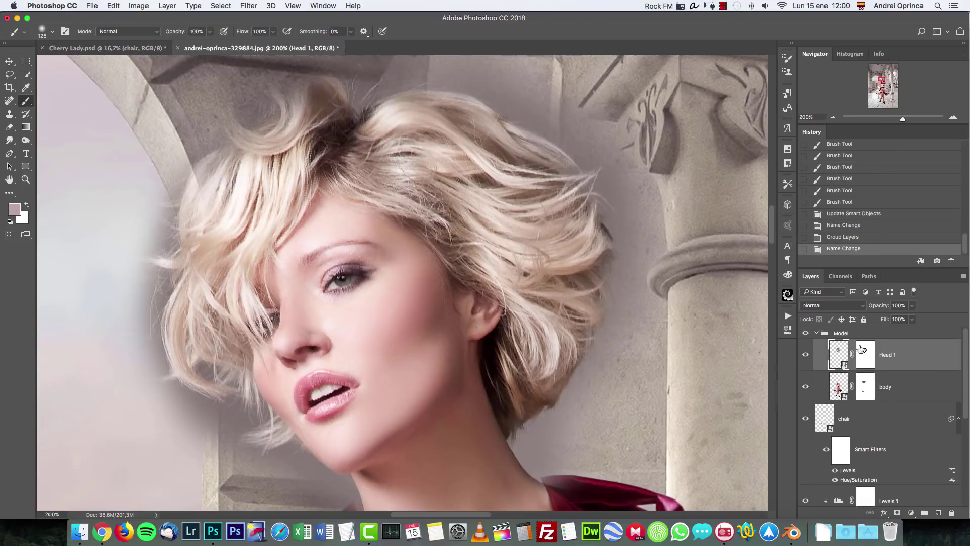
# Check the Head 1 layer with its mask off and on, and set the layer's blending mode to Overlay.
pyautogui.keyDown('shift'); pyautogui.click(864, 355); pyautogui.keyUp('shift')
pyautogui.keyDown('shift'); pyautogui.click(865, 354); pyautogui.keyUp('shift')
pyautogui.click(834, 305)
pyautogui.click(819, 400)
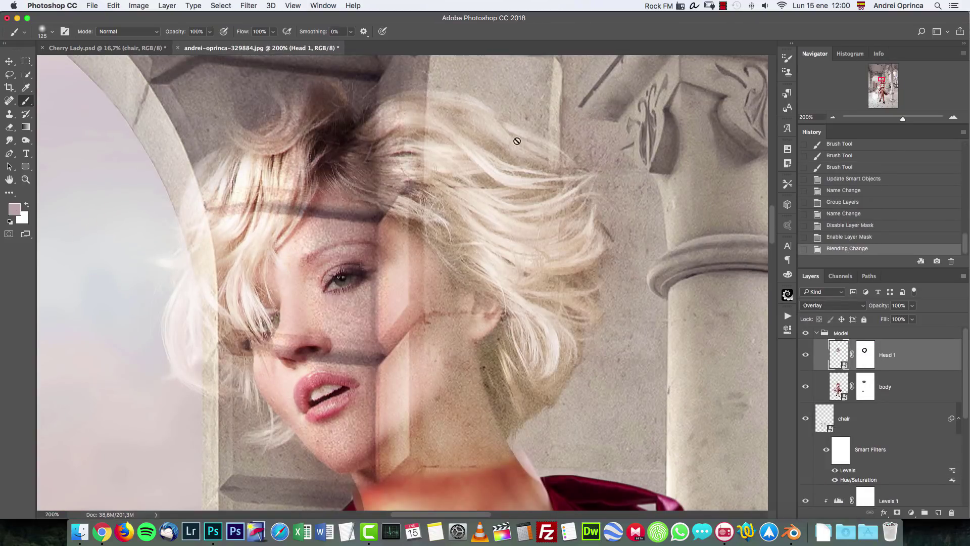
# Duplicate the Head 1 layer and set the copy's blending mode to Normal.
pyautogui.scroll(-5, 517, 141)
pyautogui.press('super+j')
pyautogui.click(834, 306)
pyautogui.click(812, 195)
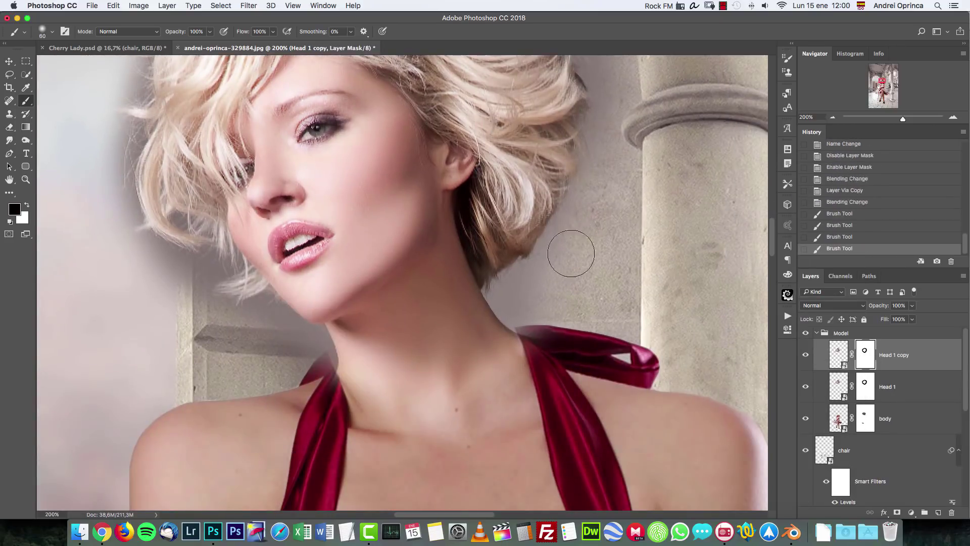
# Paint black on the Head 1 copy mask to hide the leftover background beside the neck and the hair on the column side.
pyautogui.moveTo(571, 253); pyautogui.dragTo(511, 293)
pyautogui.press('[')
pyautogui.press('[')
pyautogui.press('[')
pyautogui.scroll(8, 531, 247)
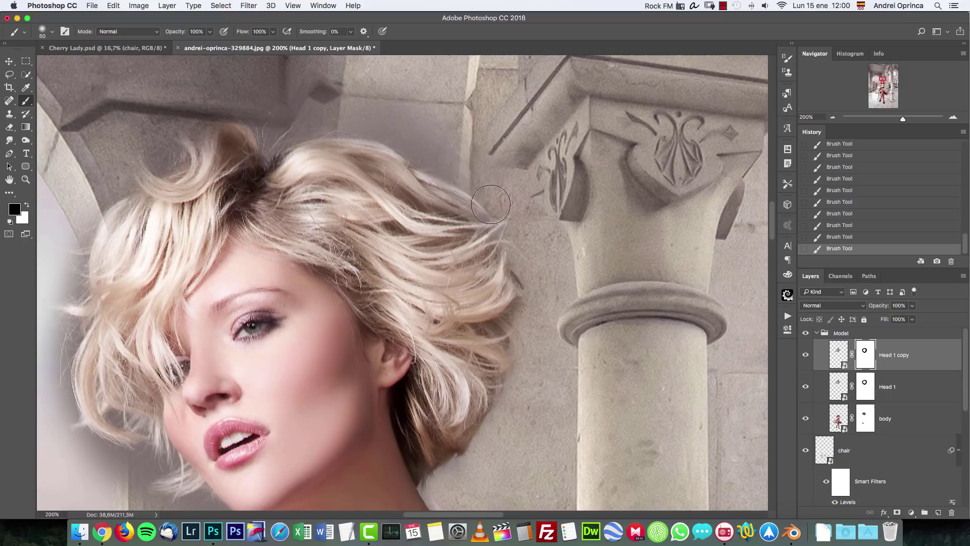
pyautogui.moveTo(627, 257); pyautogui.dragTo(639, 259)
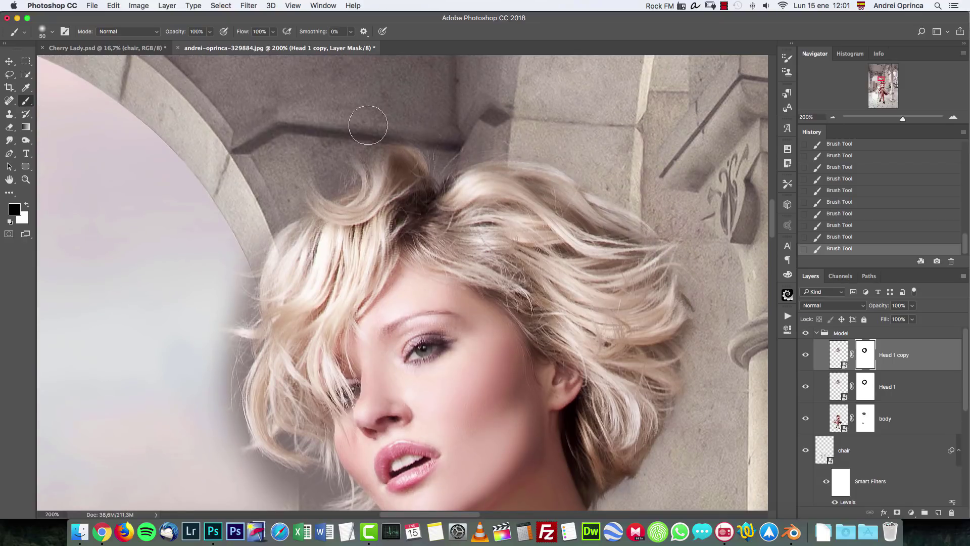
# Hide the leftover background along the hair on the arch side of the Head 1 copy mask with a smaller black brush.
pyautogui.press('[')
pyautogui.press('[')
pyautogui.moveTo(242, 267)
pyautogui.mouseDown()
pyautogui.moveTo(249, 317)
pyautogui.moveTo(238, 357)
pyautogui.mouseUp()
pyautogui.scroll(-2, 237, 356)
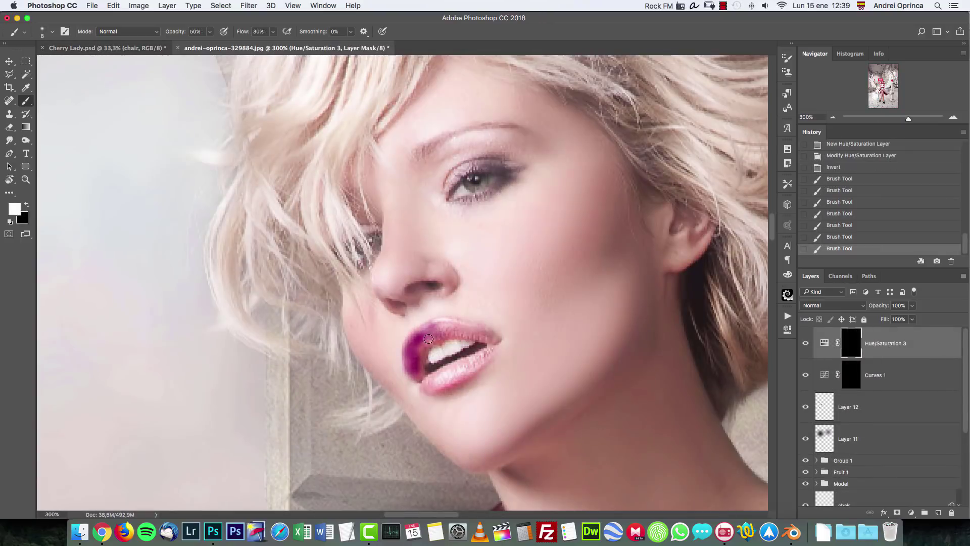
# Paint the upper and lower lips in white on the Hue/Saturation 3 mask at 50% opacity and 30% flow.
pyautogui.moveTo(444, 334)
pyautogui.mouseDown()
pyautogui.moveTo(416, 345)
pyautogui.moveTo(430, 330)
pyautogui.moveTo(421, 332)
pyautogui.moveTo(463, 332)
pyautogui.moveTo(444, 325)
pyautogui.moveTo(485, 332)
pyautogui.moveTo(452, 330)
pyautogui.mouseUp()
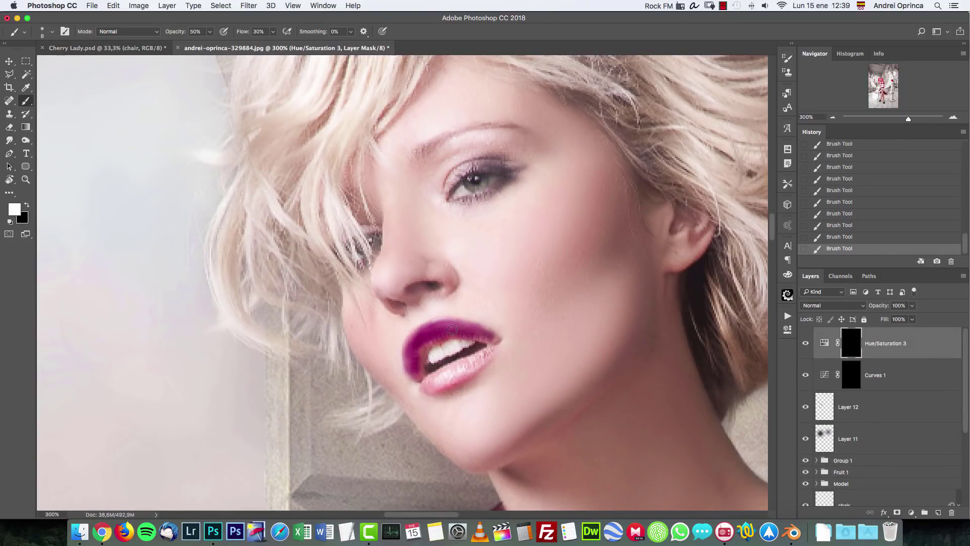
pyautogui.moveTo(413, 357)
pyautogui.mouseDown()
pyautogui.moveTo(429, 385)
pyautogui.moveTo(485, 354)
pyautogui.moveTo(428, 381)
pyautogui.moveTo(462, 374)
pyautogui.moveTo(442, 382)
pyautogui.moveTo(491, 340)
pyautogui.moveTo(487, 354)
pyautogui.moveTo(444, 370)
pyautogui.mouseUp()
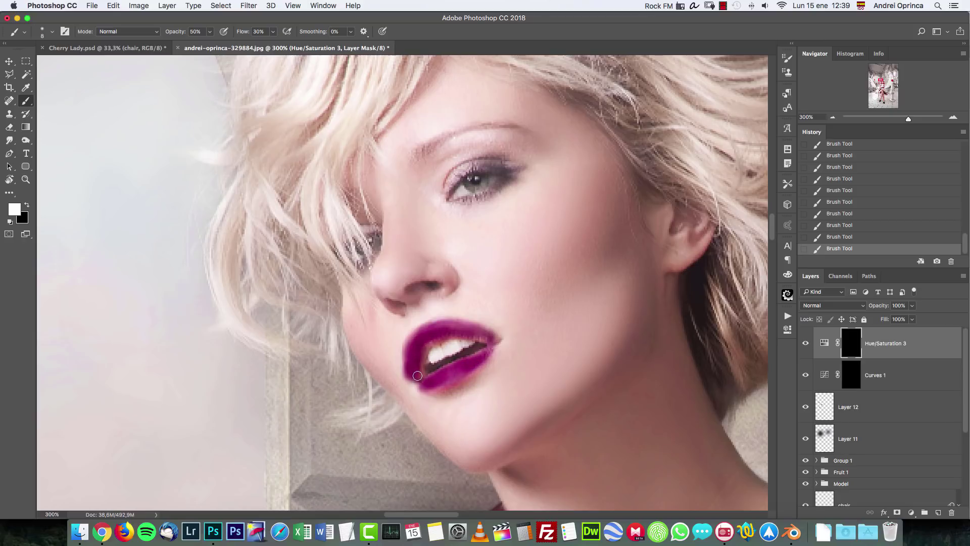
pyautogui.moveTo(445, 337); pyautogui.dragTo(482, 340)
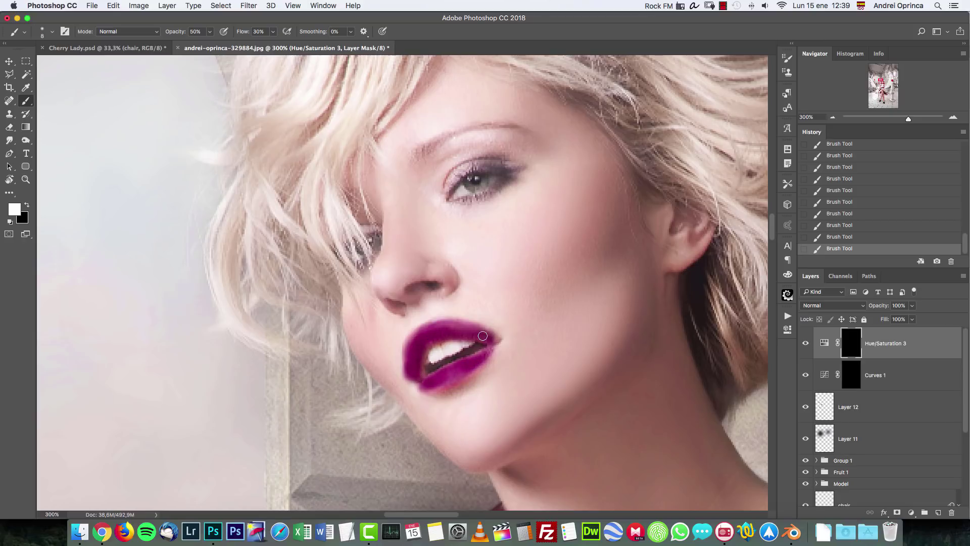
pyautogui.moveTo(493, 343)
pyautogui.mouseDown()
pyautogui.moveTo(460, 380)
pyautogui.moveTo(428, 386)
pyautogui.moveTo(487, 356)
pyautogui.moveTo(463, 365)
pyautogui.mouseUp()
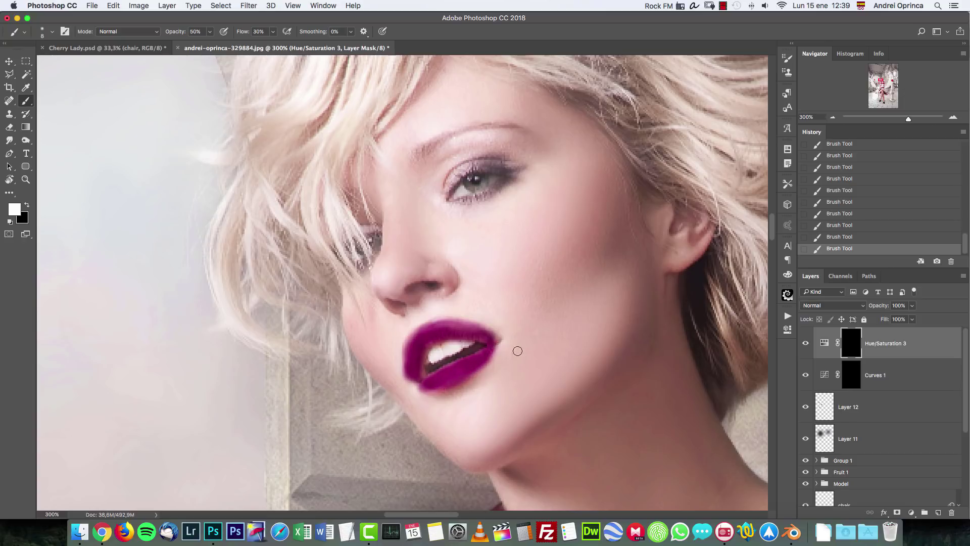
# Set the Hue/Saturation 3 layer's blending mode to Soft Light and touch up the upper lip near the mouth corner on its mask.
pyautogui.click(805, 304)
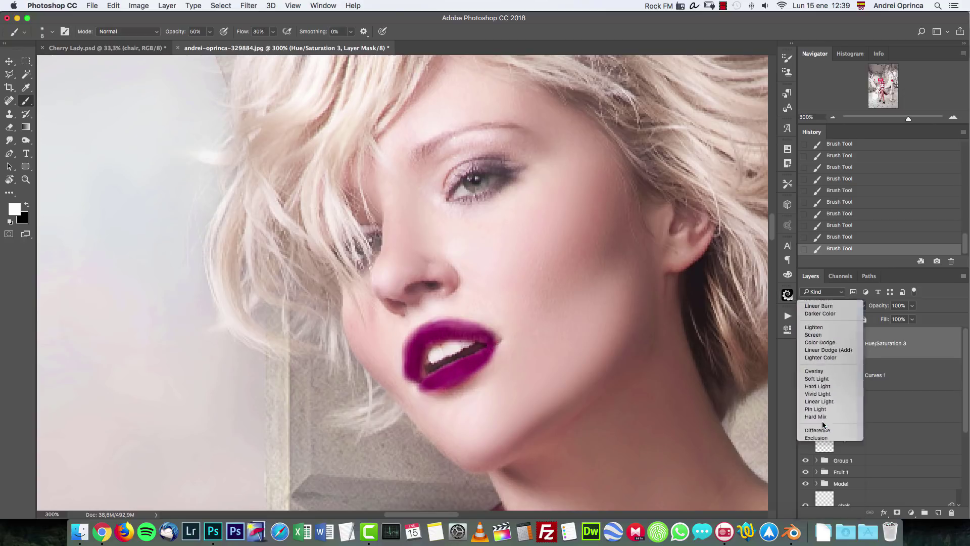
pyautogui.click(820, 427)
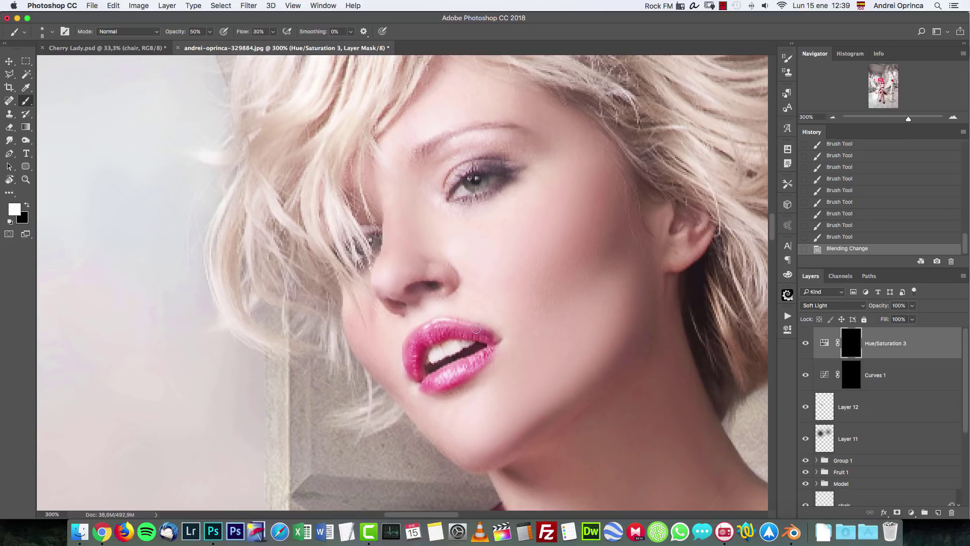
pyautogui.moveTo(476, 329)
pyautogui.mouseDown()
pyautogui.moveTo(437, 324)
pyautogui.moveTo(422, 335)
pyautogui.moveTo(411, 353)
pyautogui.moveTo(417, 373)
pyautogui.moveTo(437, 377)
pyautogui.moveTo(495, 343)
pyautogui.mouseUp()
# Compare the lip color with the Hue/Saturation 3 layer hidden and shown.
pyautogui.click(805, 344)
pyautogui.click(805, 344)
pyautogui.click(805, 344)
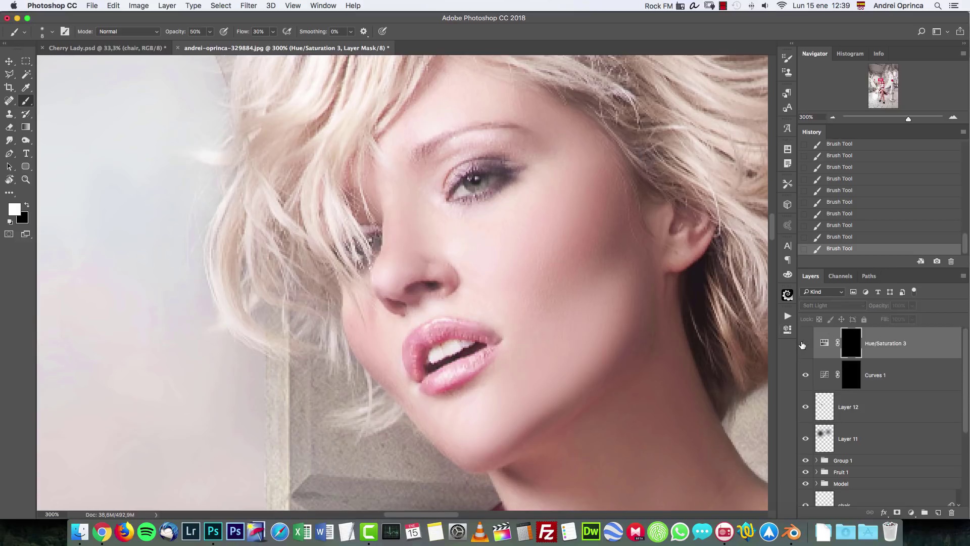